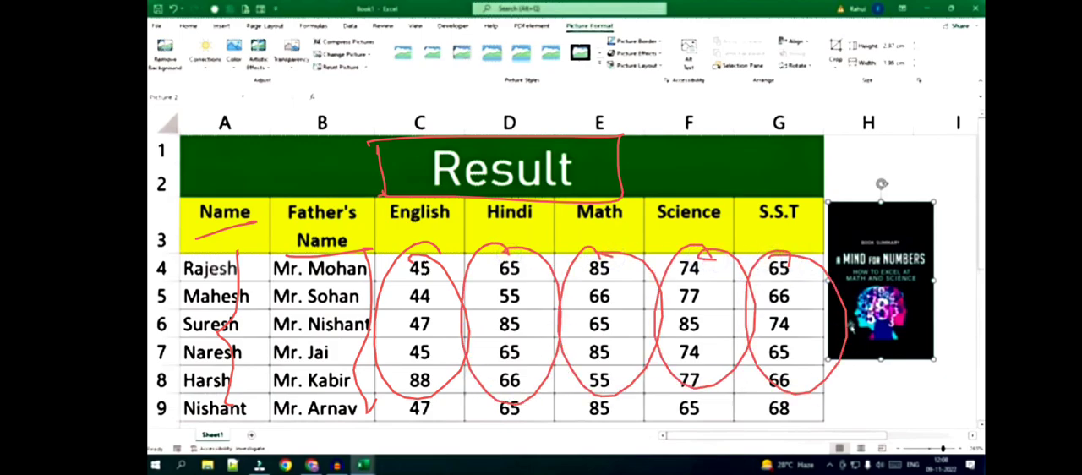
drag(355, 418, 791, 416)
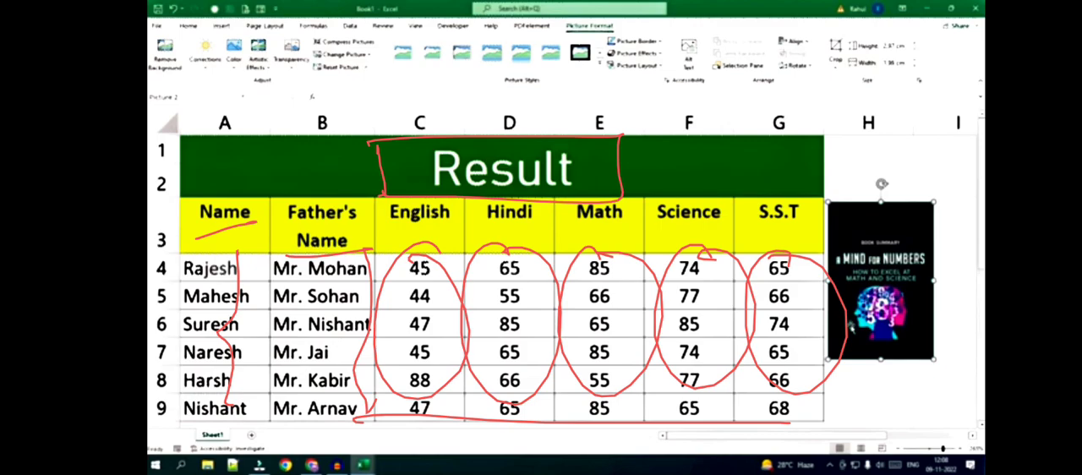
mouse_move(835, 218)
mouse_down()
mouse_move(854, 215)
mouse_move(848, 247)
mouse_move(871, 233)
mouse_move(929, 244)
mouse_up()
drag(829, 252, 935, 250)
drag(930, 310, 826, 419)
drag(829, 388, 924, 384)
drag(813, 363, 932, 358)
drag(825, 332, 940, 324)
drag(822, 307, 943, 302)
drag(815, 279, 926, 276)
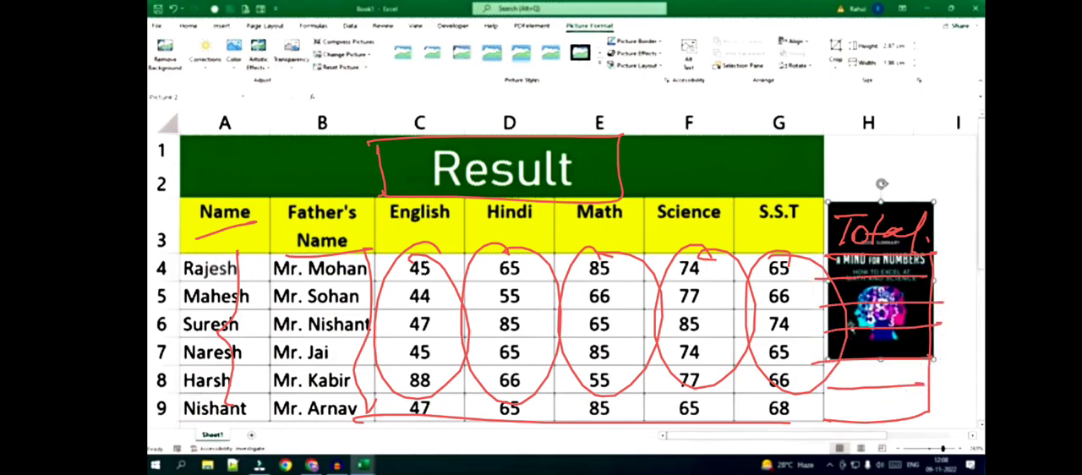
drag(207, 296, 293, 247)
drag(438, 276, 471, 265)
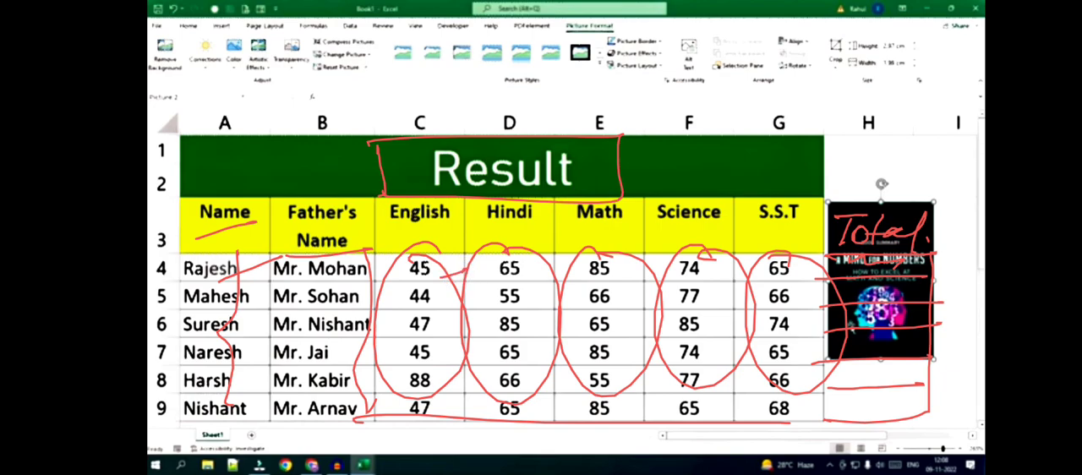
drag(839, 342, 915, 345)
drag(838, 371, 908, 378)
drag(835, 405, 904, 406)
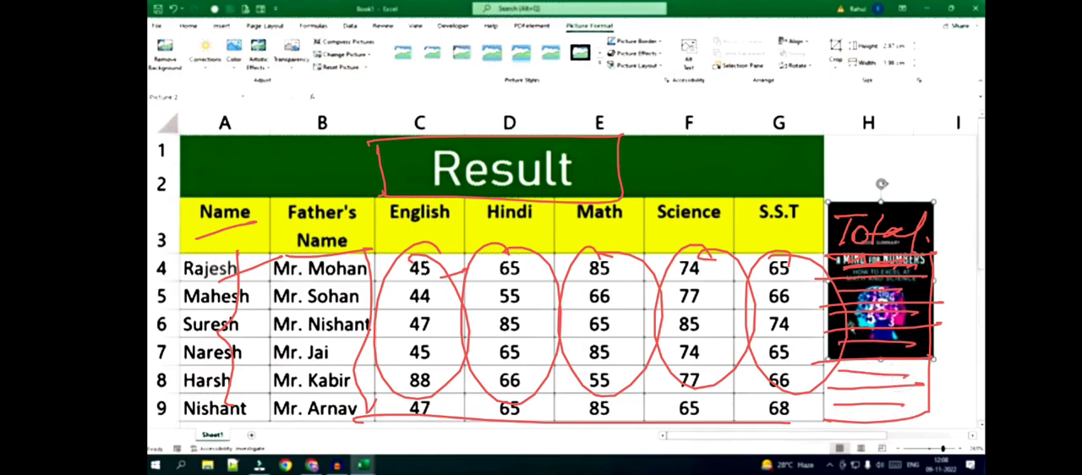
mouse_move(804, 240)
mouse_down()
mouse_move(359, 275)
mouse_move(833, 269)
mouse_up()
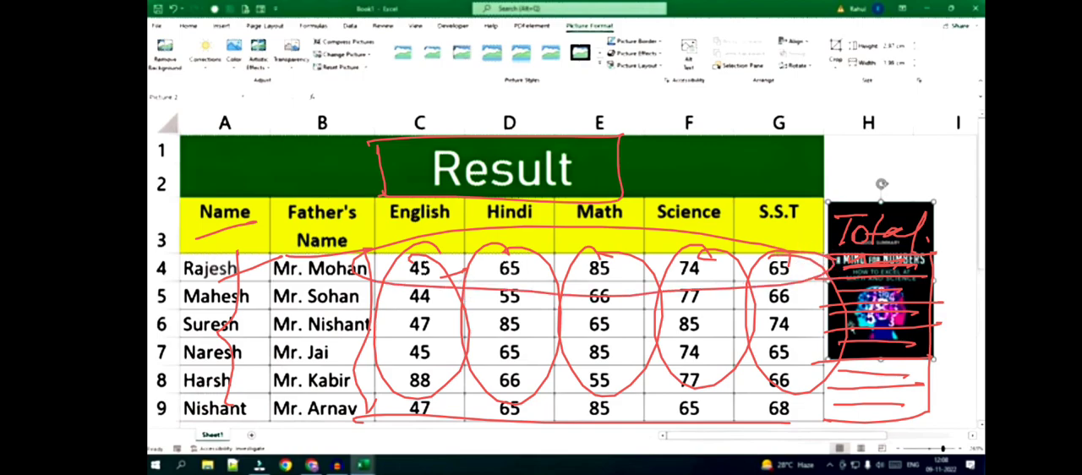
drag(920, 242, 988, 232)
drag(936, 268, 984, 268)
drag(942, 292, 986, 295)
drag(938, 322, 986, 321)
drag(937, 349, 986, 348)
drag(940, 380, 985, 377)
drag(930, 411, 985, 407)
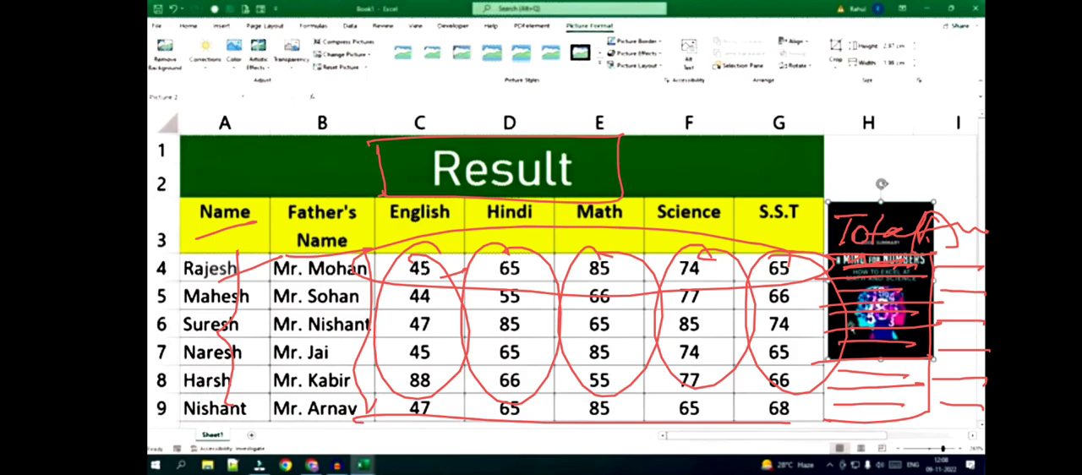
mouse_move(676, 165)
mouse_down()
mouse_move(211, 355)
mouse_move(719, 177)
mouse_move(610, 157)
mouse_up()
mouse_move(184, 187)
mouse_down()
mouse_move(184, 199)
mouse_move(734, 173)
mouse_move(299, 380)
mouse_up()
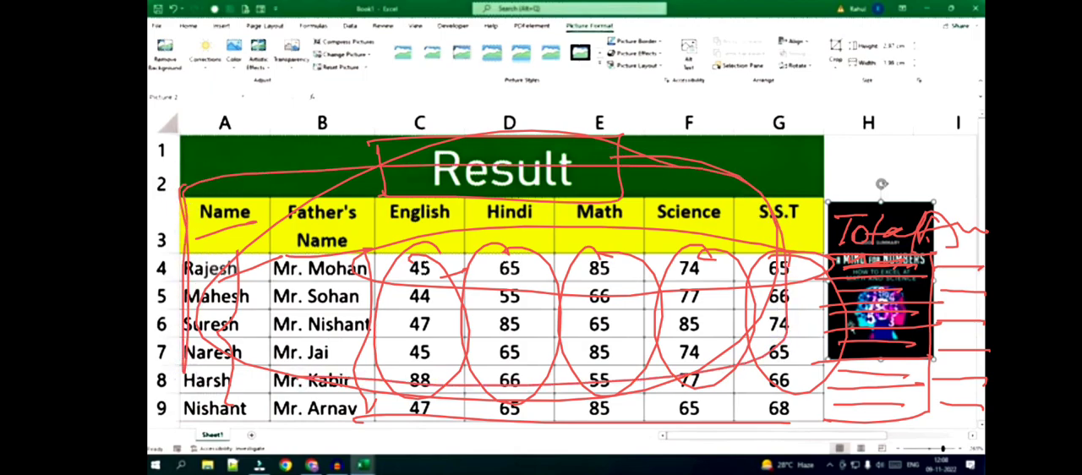
key(Escape)
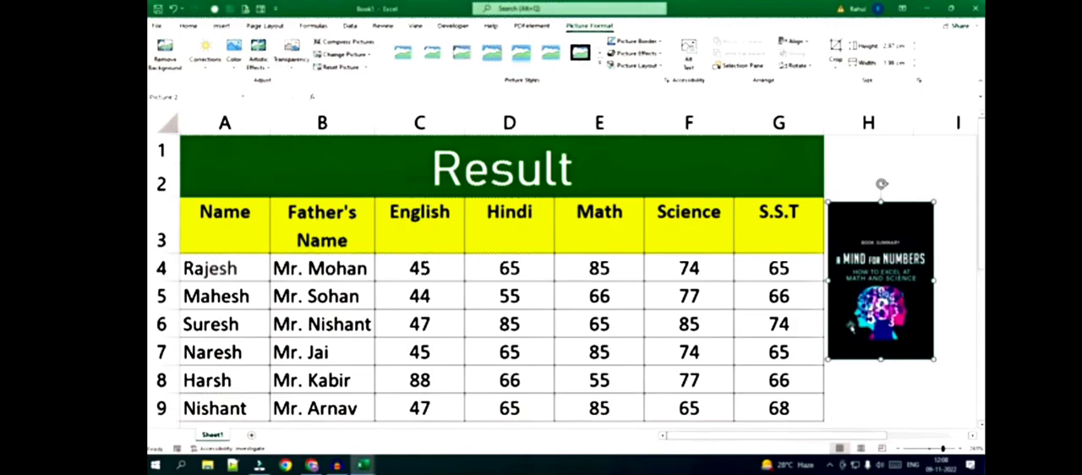
drag(420, 194, 554, 195)
drag(230, 146, 232, 188)
drag(300, 145, 300, 186)
drag(354, 142, 358, 193)
drag(408, 142, 411, 193)
drag(518, 142, 516, 193)
drag(568, 142, 582, 193)
drag(645, 142, 660, 193)
drag(707, 144, 720, 193)
drag(768, 142, 775, 193)
drag(182, 164, 816, 177)
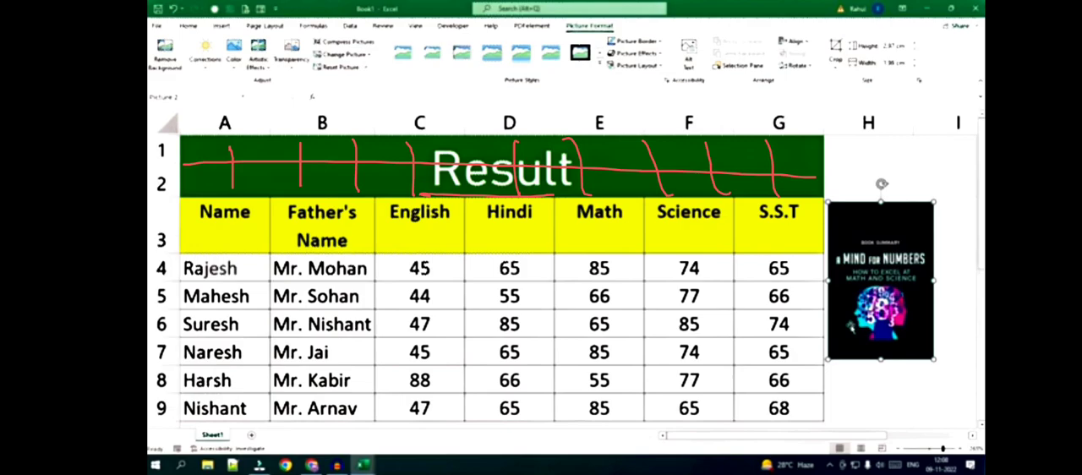
drag(230, 172, 353, 170)
drag(570, 159, 757, 161)
mouse_move(553, 137)
mouse_down()
mouse_move(474, 195)
mouse_move(475, 141)
mouse_up()
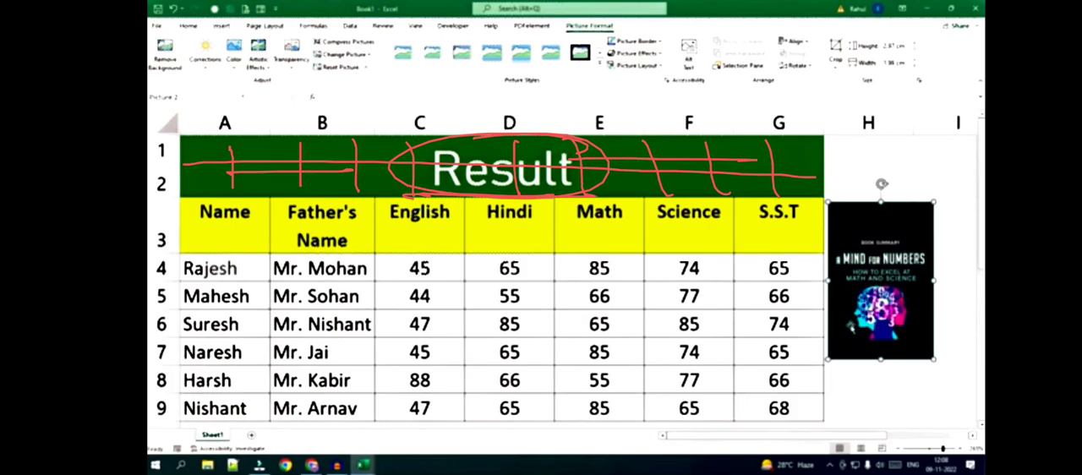
drag(188, 229, 251, 225)
mouse_move(409, 239)
mouse_down()
mouse_move(668, 225)
mouse_move(801, 234)
mouse_up()
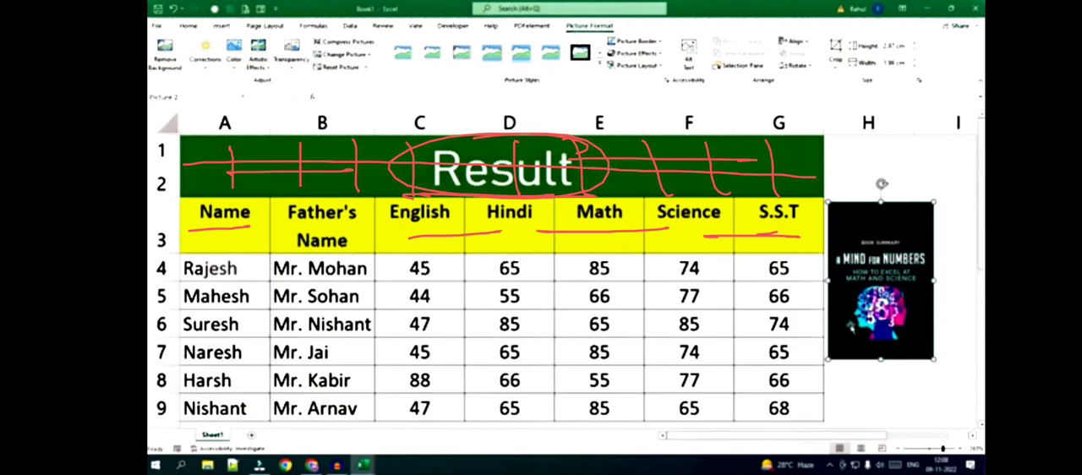
mouse_move(189, 252)
mouse_down()
mouse_move(186, 145)
mouse_move(234, 133)
mouse_move(799, 133)
mouse_move(617, 183)
mouse_move(252, 196)
mouse_up()
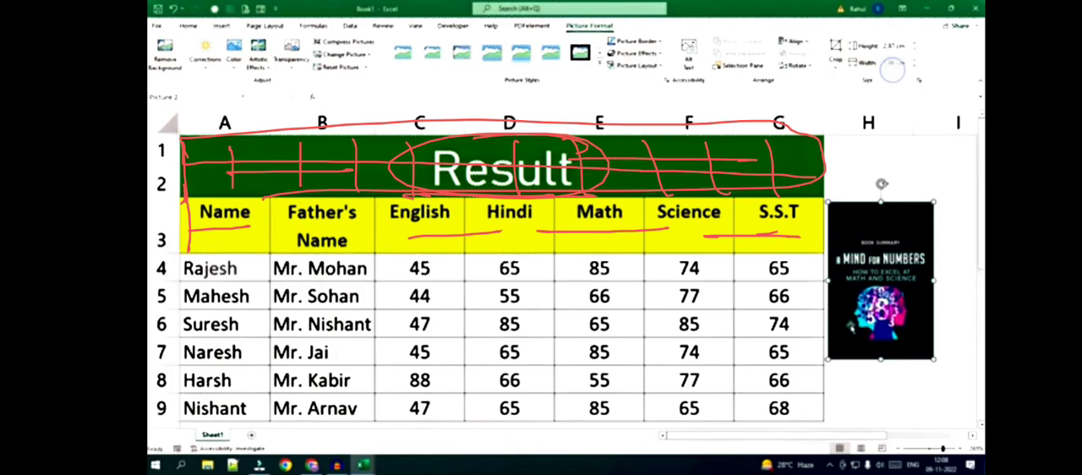
drag(921, 179, 783, 292)
mouse_move(798, 336)
mouse_down()
mouse_move(955, 174)
mouse_move(928, 174)
mouse_up()
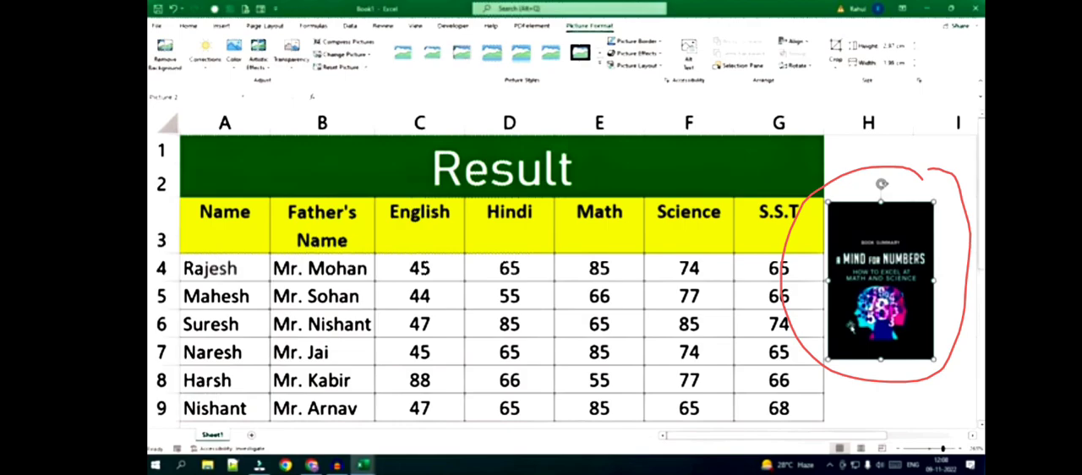
drag(830, 207, 833, 356)
mouse_move(824, 222)
mouse_down()
mouse_move(913, 201)
mouse_move(854, 357)
mouse_move(820, 357)
mouse_up()
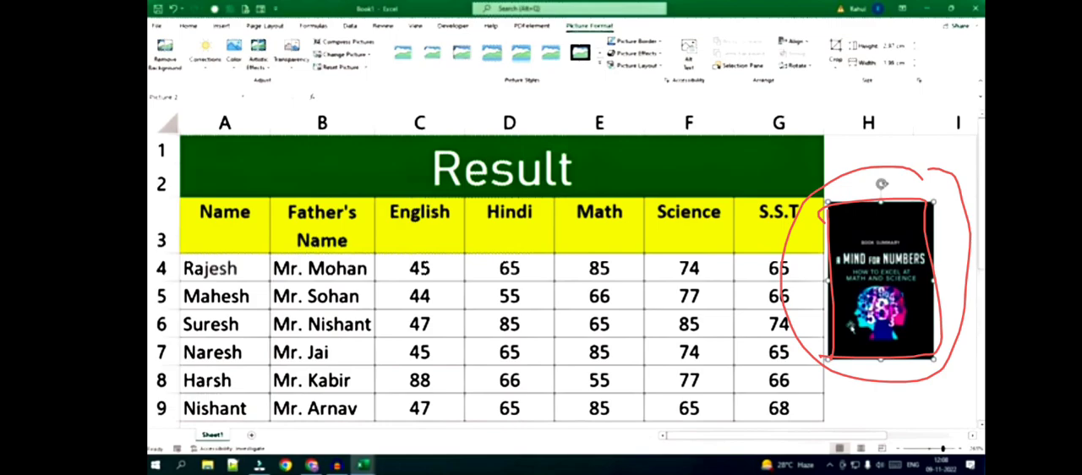
mouse_move(540, 84)
mouse_down()
mouse_move(557, 83)
mouse_move(609, 7)
mouse_move(584, 80)
mouse_up()
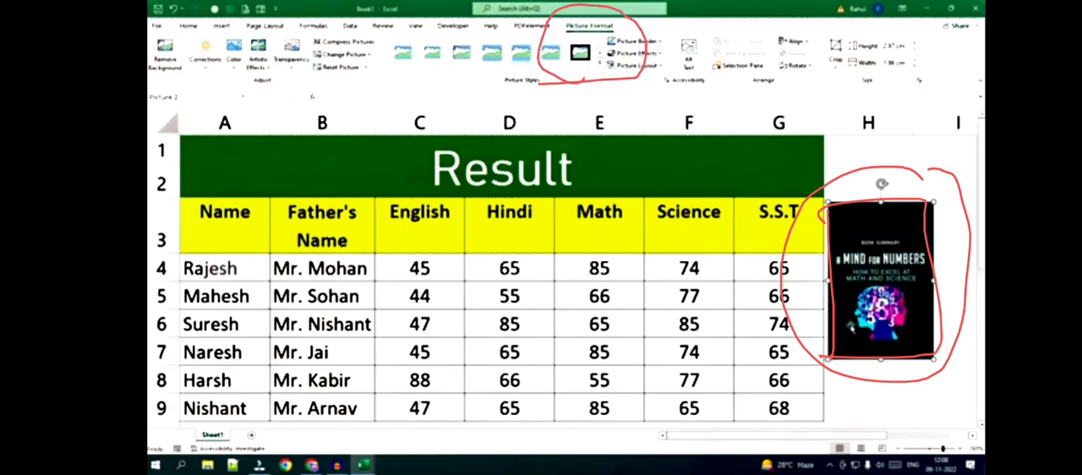
mouse_move(903, 188)
mouse_down()
mouse_move(831, 213)
mouse_move(927, 202)
mouse_move(825, 238)
mouse_up()
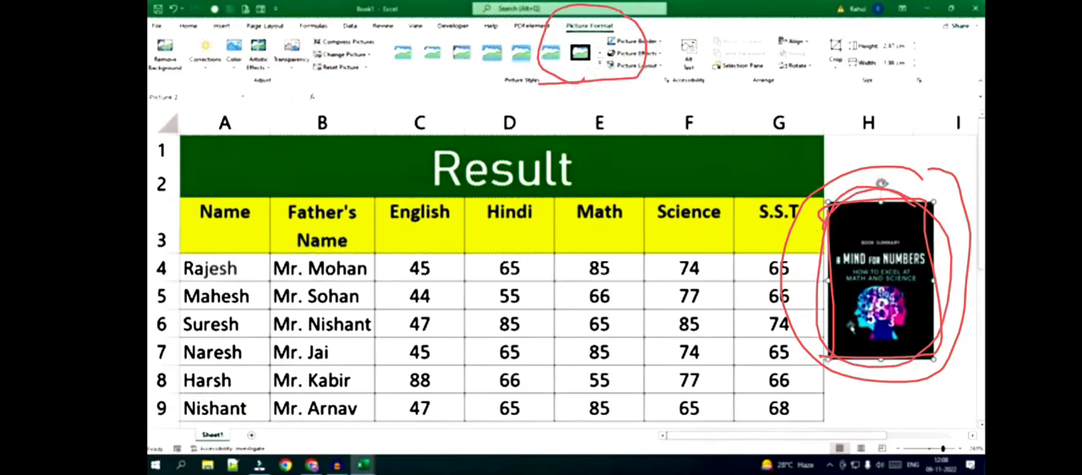
drag(874, 205, 897, 167)
mouse_move(926, 201)
mouse_down()
mouse_move(944, 183)
mouse_move(824, 277)
mouse_move(930, 222)
mouse_move(959, 152)
mouse_move(785, 181)
mouse_up()
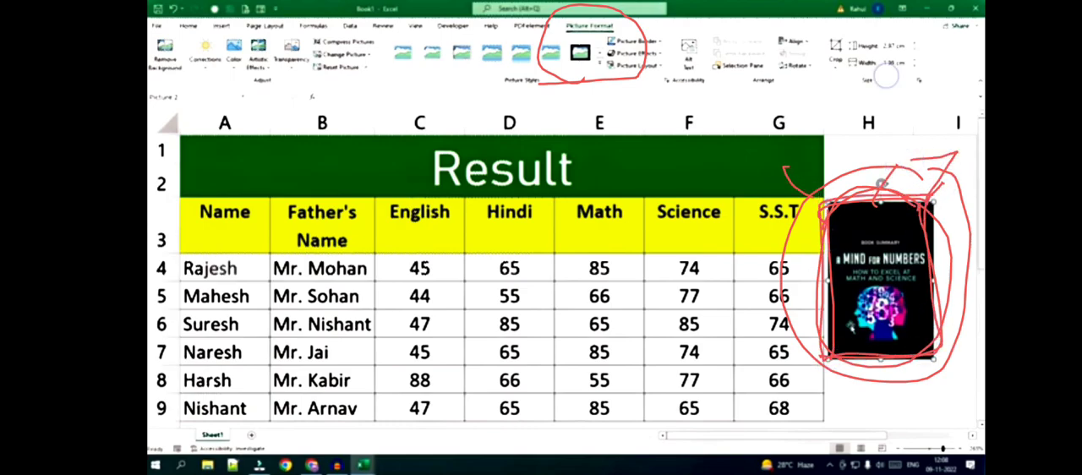
key(Escape)
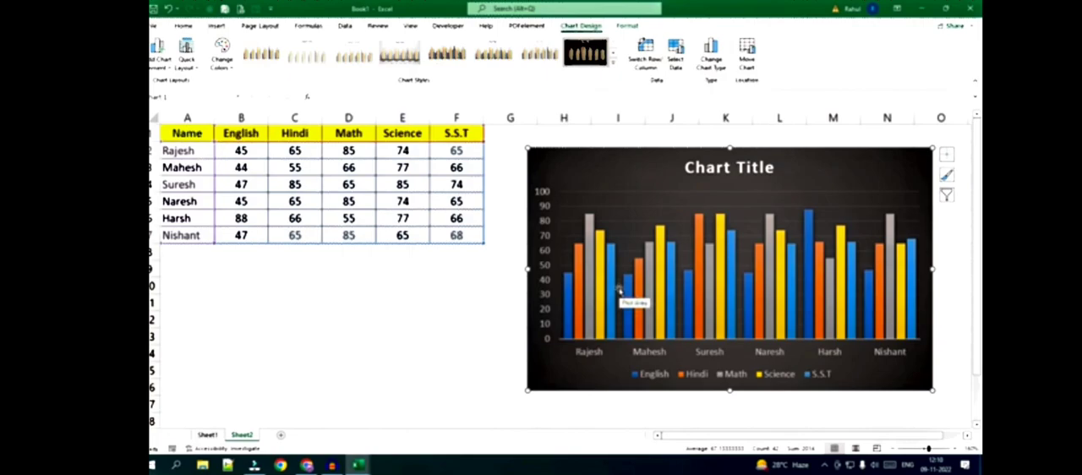
drag(271, 277, 258, 297)
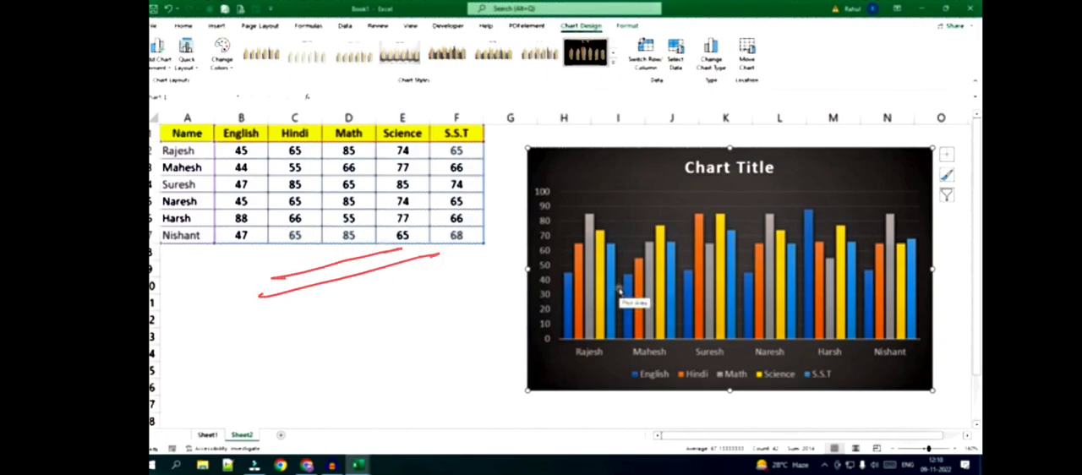
mouse_move(487, 277)
mouse_down()
mouse_move(487, 348)
mouse_move(475, 348)
mouse_up()
mouse_move(526, 162)
mouse_down()
mouse_move(525, 368)
mouse_move(935, 143)
mouse_move(891, 373)
mouse_move(519, 387)
mouse_up()
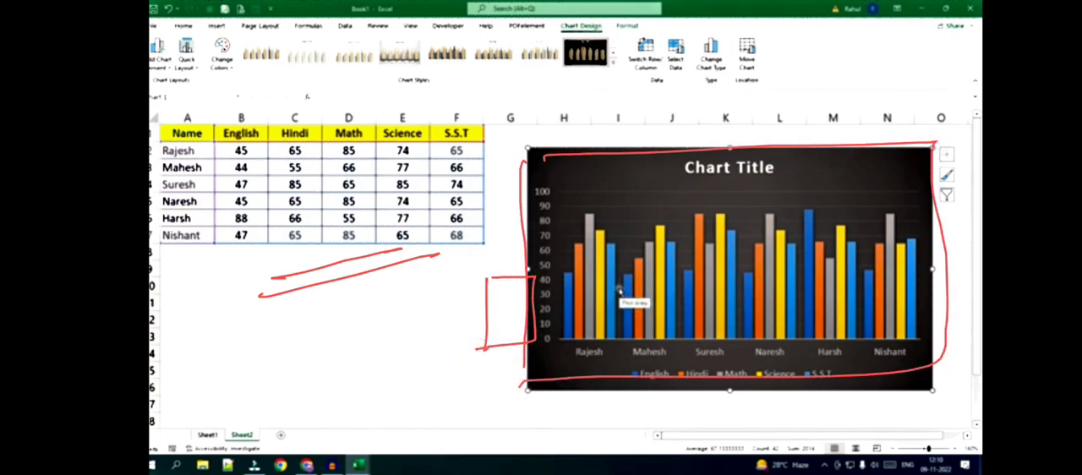
mouse_move(829, 190)
mouse_down()
mouse_move(607, 203)
mouse_move(765, 175)
mouse_move(833, 188)
mouse_up()
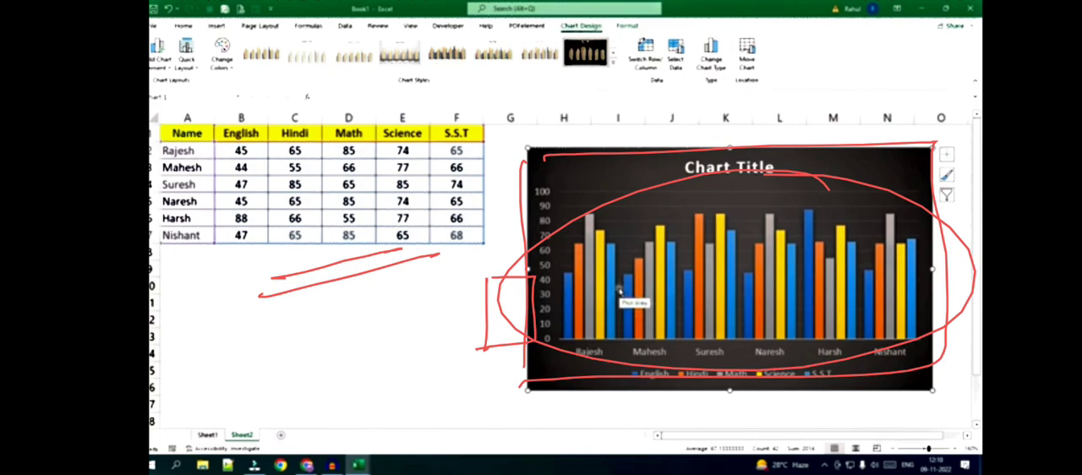
drag(247, 276, 382, 235)
drag(235, 314, 396, 278)
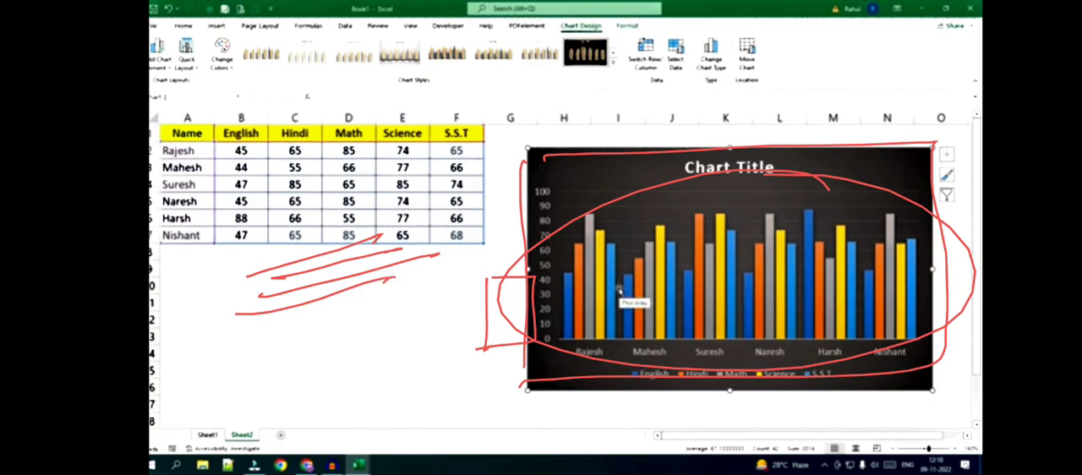
drag(206, 281, 333, 239)
drag(203, 320, 369, 259)
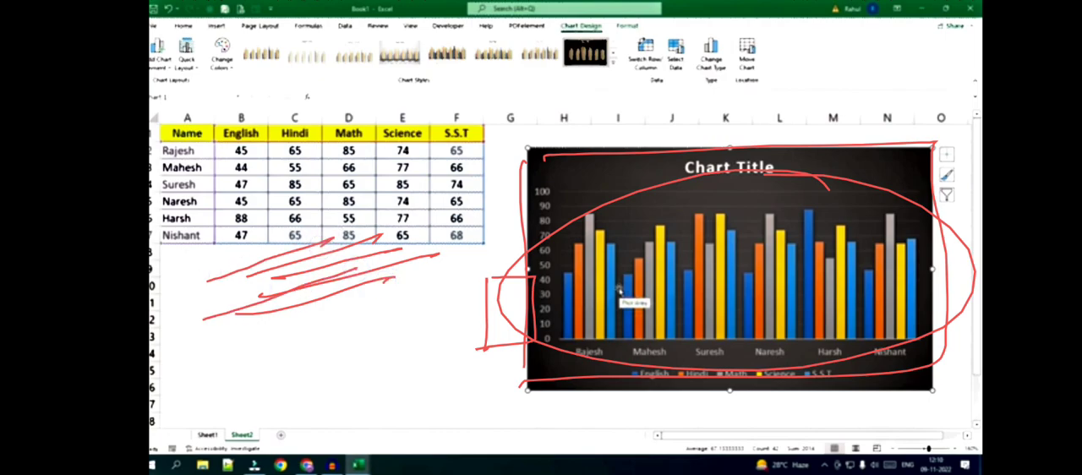
drag(617, 73, 544, 74)
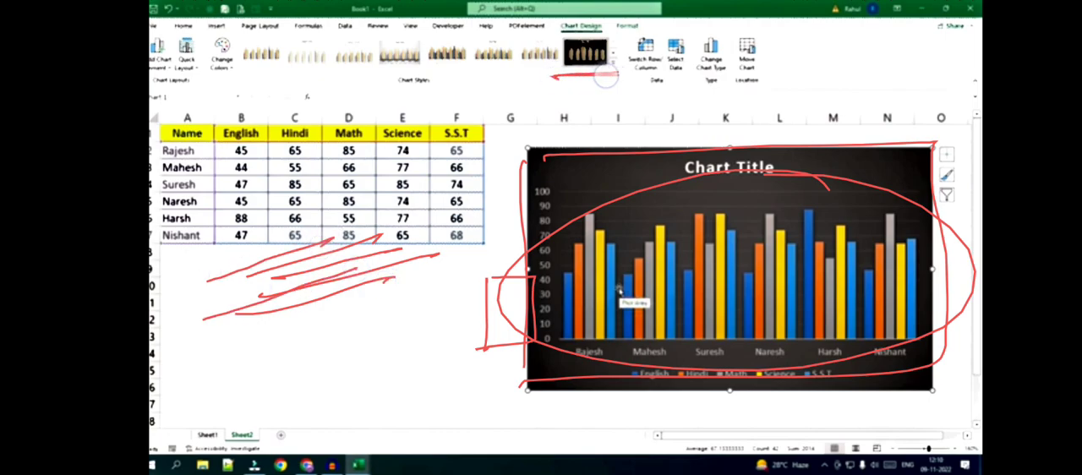
mouse_move(515, 146)
mouse_down()
mouse_move(517, 385)
mouse_move(671, 135)
mouse_up()
drag(501, 83, 542, 78)
drag(444, 85, 479, 82)
drag(357, 95, 411, 93)
drag(347, 77, 292, 86)
drag(230, 87, 303, 71)
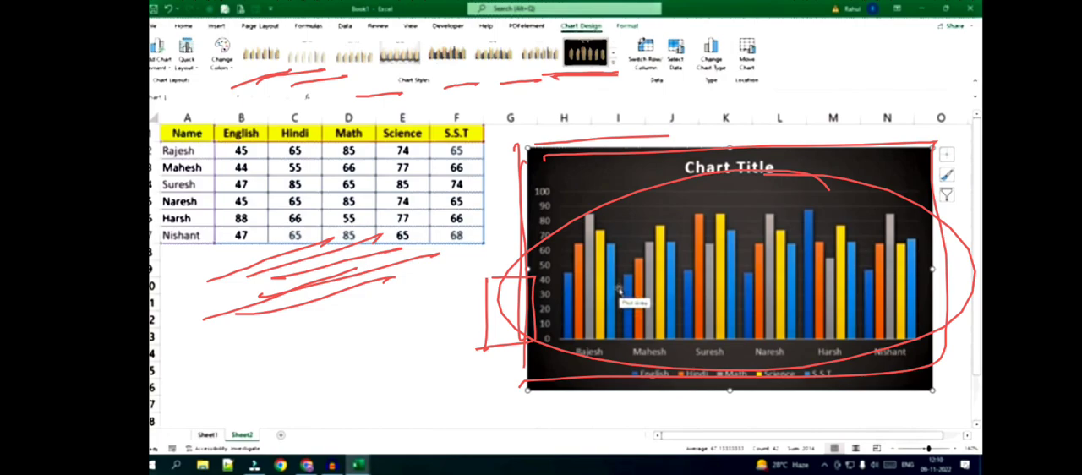
drag(565, 357, 601, 358)
mouse_move(560, 279)
mouse_down()
mouse_move(560, 339)
mouse_move(605, 334)
mouse_move(594, 266)
mouse_move(602, 331)
mouse_up()
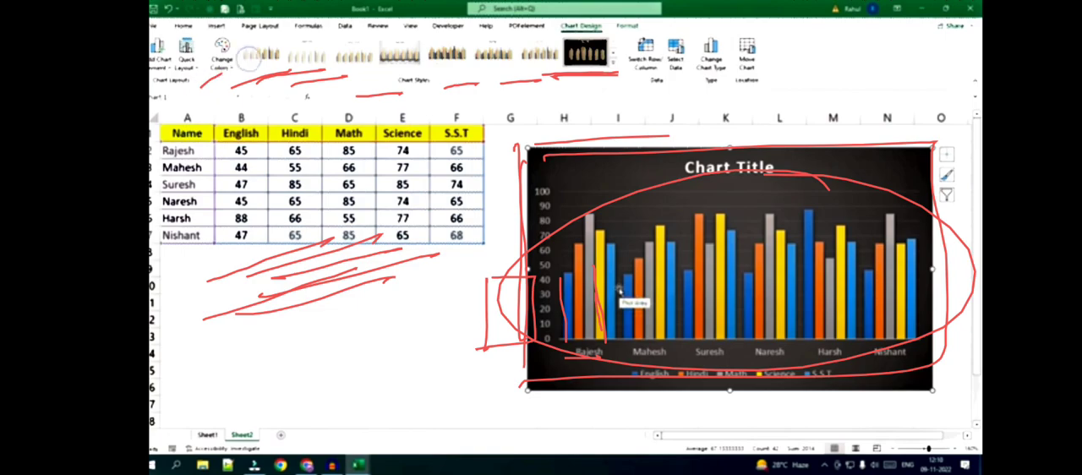
drag(190, 95, 253, 51)
drag(548, 83, 618, 74)
mouse_move(542, 76)
mouse_down()
mouse_move(616, 68)
mouse_move(542, 66)
mouse_move(572, 73)
mouse_move(315, 102)
mouse_move(328, 34)
mouse_move(575, 72)
mouse_up()
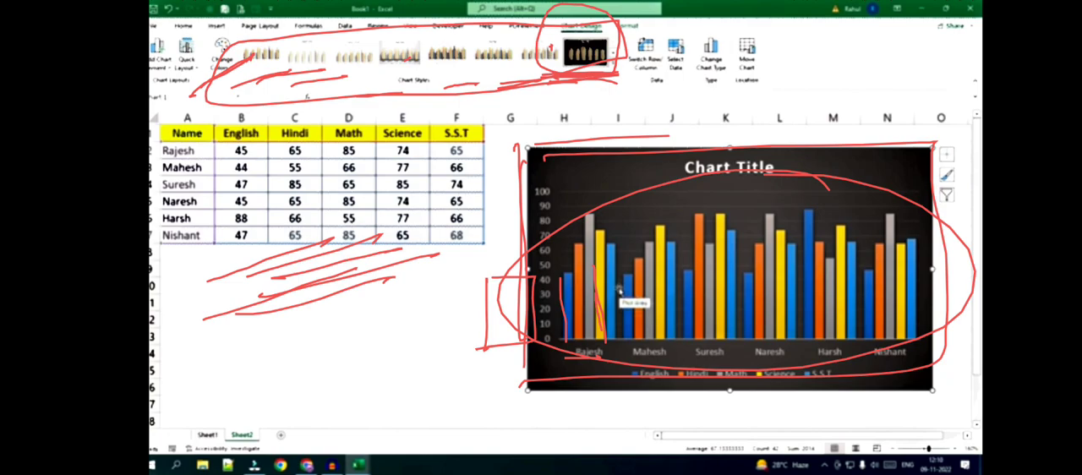
click(893, 74)
click(1013, 241)
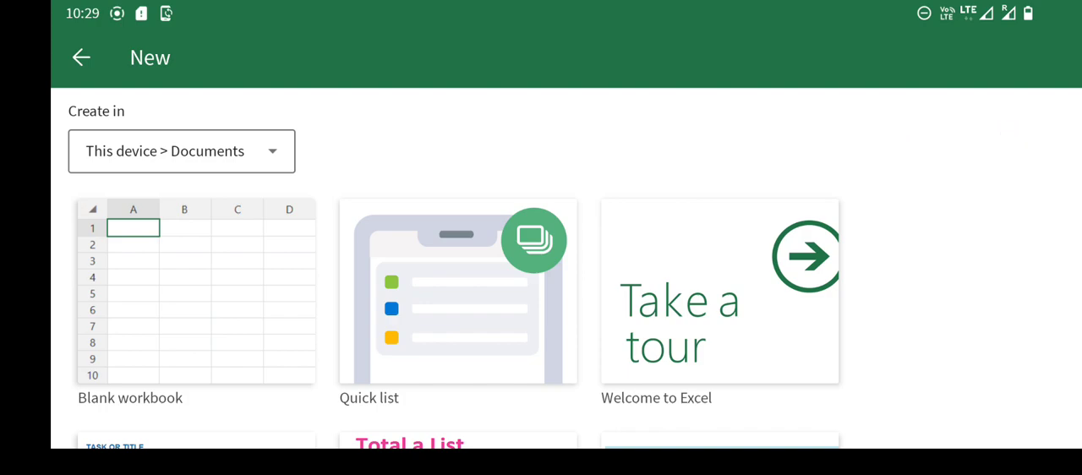
mouse_move(412, 115)
mouse_down()
mouse_move(407, 179)
mouse_move(393, 143)
mouse_up()
drag(445, 106, 445, 171)
mouse_move(462, 129)
mouse_down()
mouse_move(511, 135)
mouse_move(555, 113)
mouse_move(561, 144)
mouse_move(604, 126)
mouse_move(687, 134)
mouse_up()
drag(416, 189, 643, 168)
mouse_move(643, 245)
mouse_down()
mouse_move(702, 212)
mouse_move(727, 241)
mouse_move(786, 229)
mouse_move(800, 253)
mouse_move(899, 192)
mouse_move(769, 271)
mouse_move(597, 279)
mouse_move(944, 193)
mouse_move(837, 264)
mouse_up()
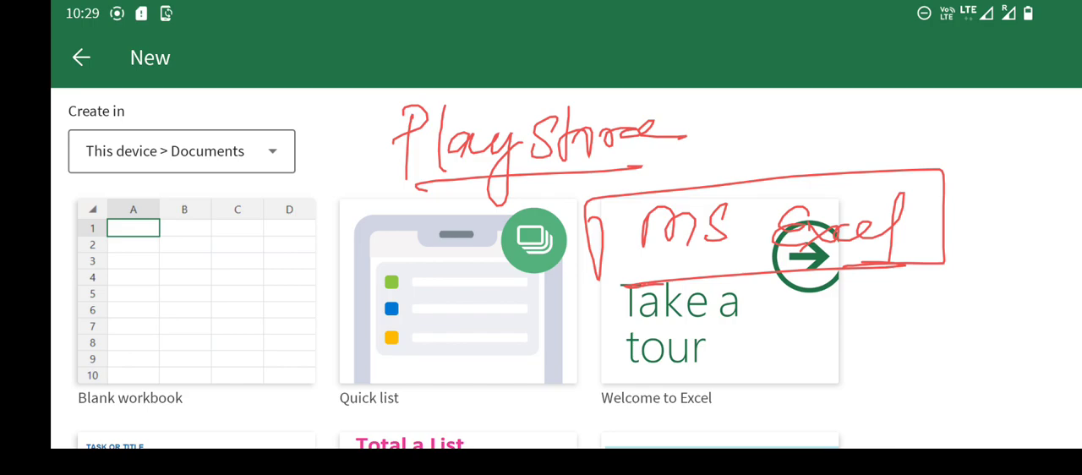
drag(244, 249, 258, 321)
drag(310, 249, 251, 290)
mouse_move(245, 254)
mouse_down()
mouse_move(316, 242)
mouse_move(255, 318)
mouse_up()
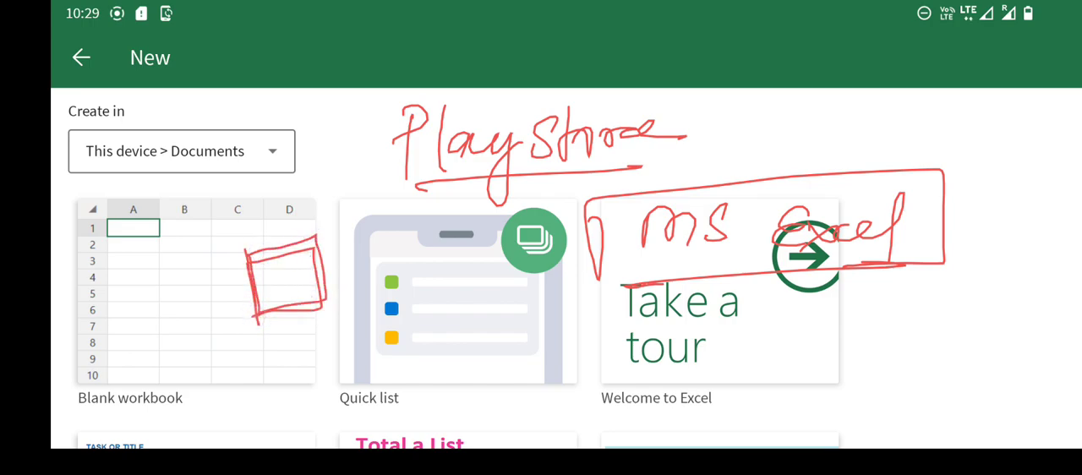
mouse_move(431, 313)
mouse_down()
mouse_move(495, 334)
mouse_move(578, 317)
mouse_up()
mouse_move(454, 354)
mouse_down()
mouse_move(580, 307)
mouse_move(505, 349)
mouse_up()
drag(582, 342, 742, 335)
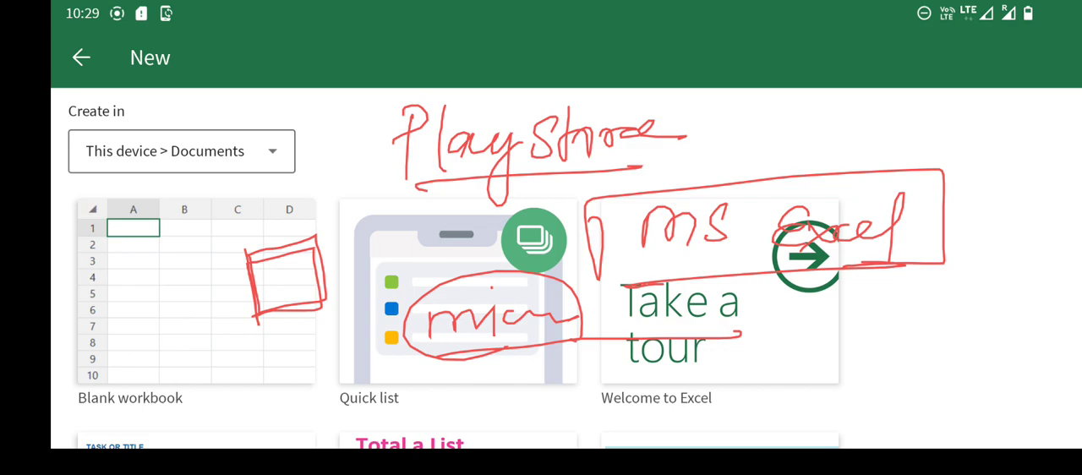
drag(448, 367, 711, 335)
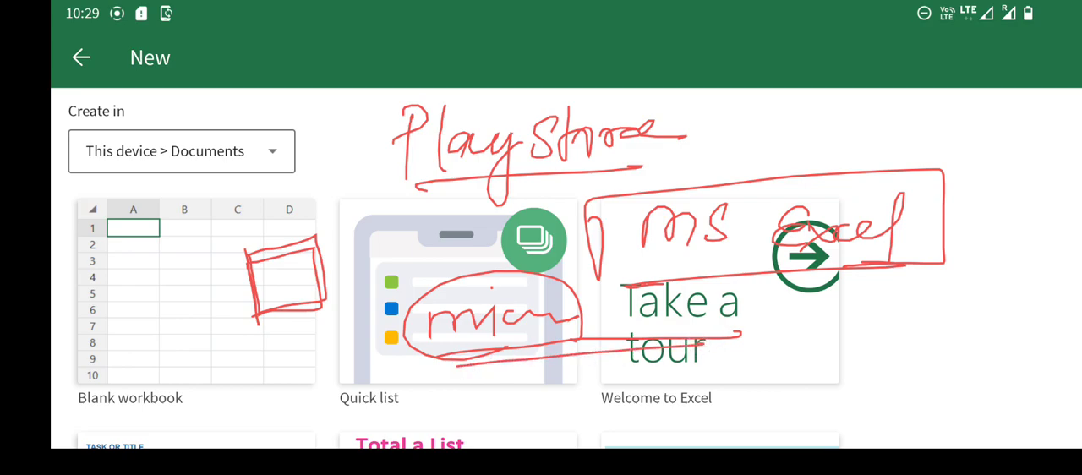
drag(174, 227, 389, 140)
drag(191, 255, 406, 176)
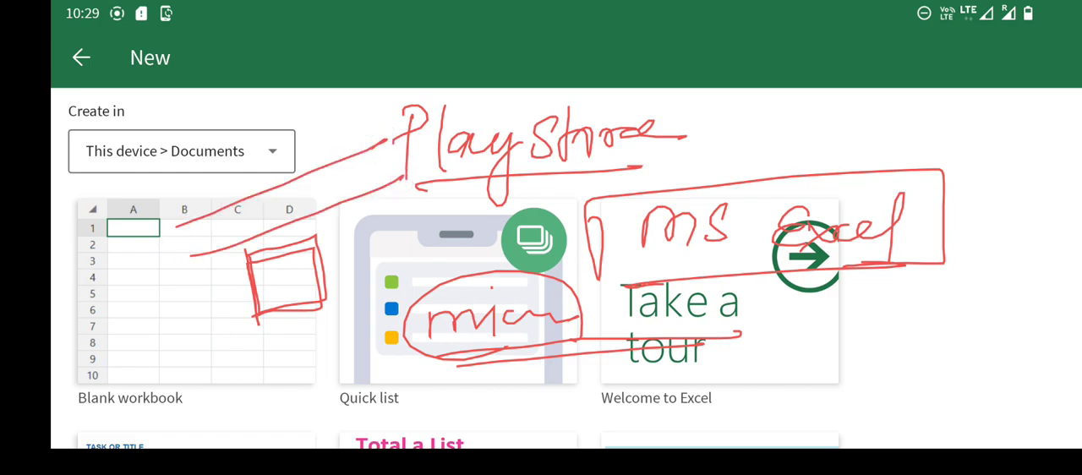
click(887, 136)
click(892, 135)
Browse the templates offered for a new workbook, including the list and task templates below the blank workbook.
drag(434, 322, 439, 292)
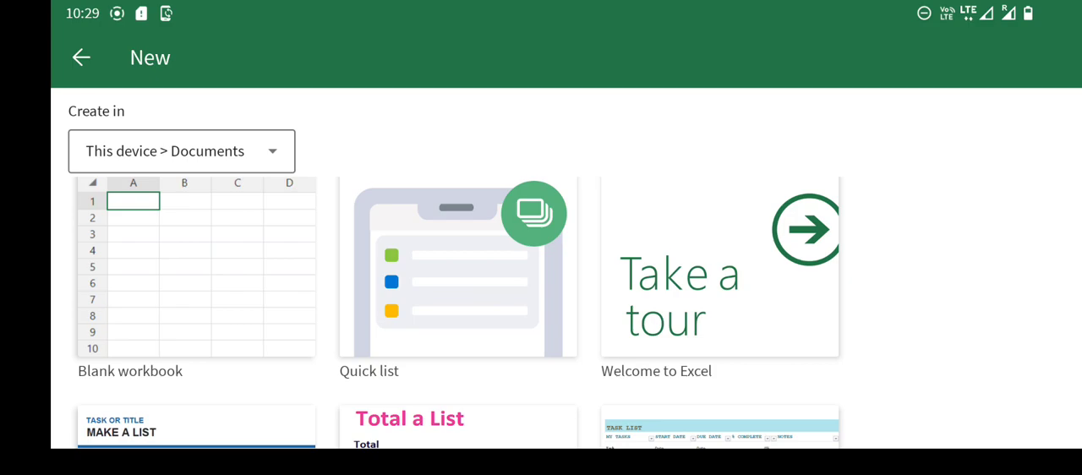
drag(699, 345, 705, 215)
drag(533, 361, 540, 213)
drag(697, 372, 701, 240)
drag(674, 338, 698, 234)
drag(690, 283, 670, 444)
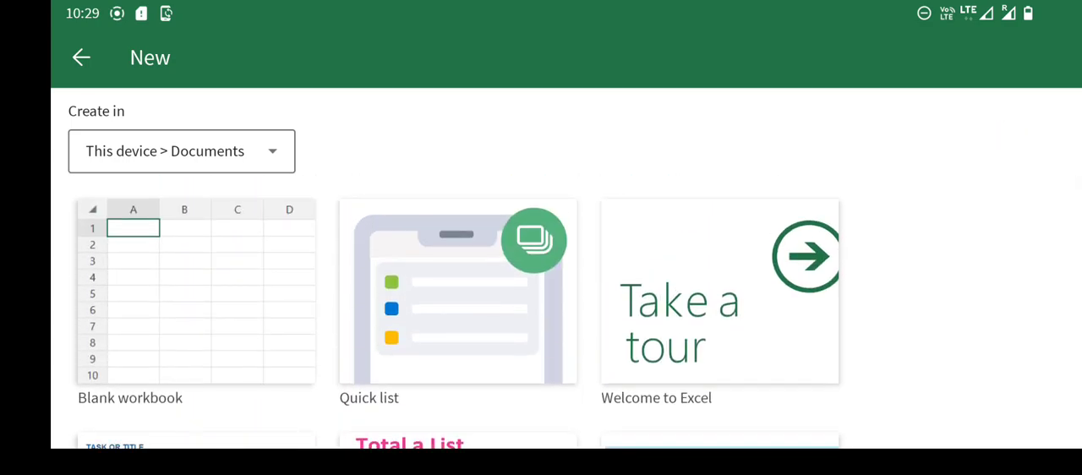
Create a new blank workbook in the Documents folder of this device.
drag(204, 356, 296, 310)
mouse_move(200, 374)
mouse_down()
mouse_move(303, 326)
mouse_move(295, 331)
mouse_up()
click(274, 304)
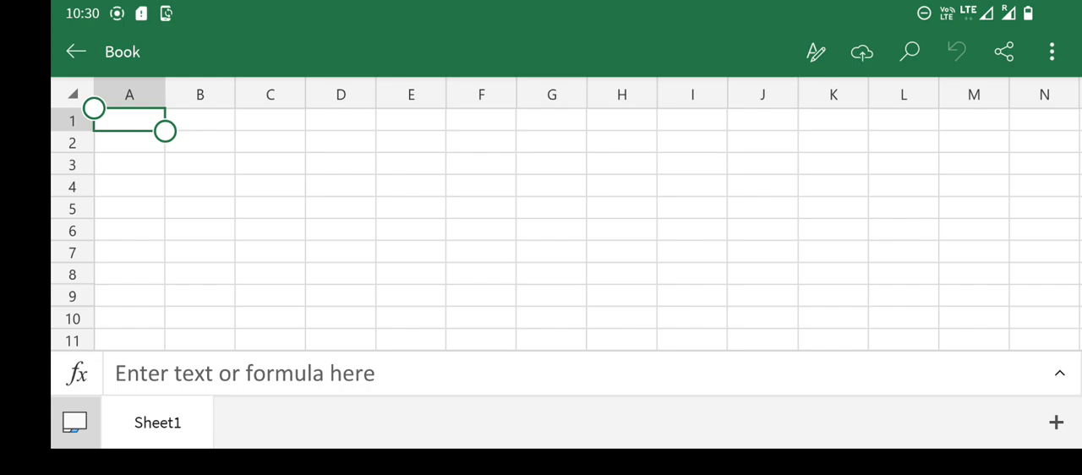
Enter the title Result in cell A1.
double_click(120, 122)
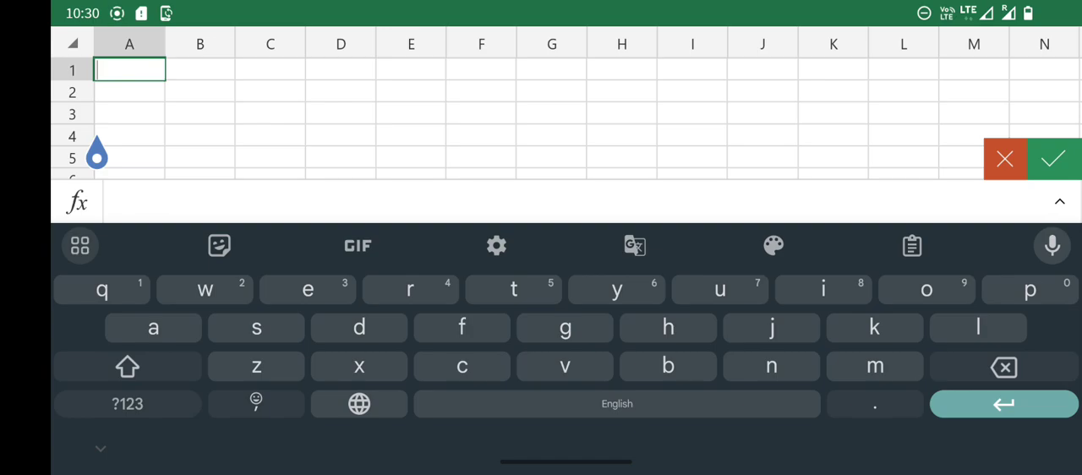
text(Result)
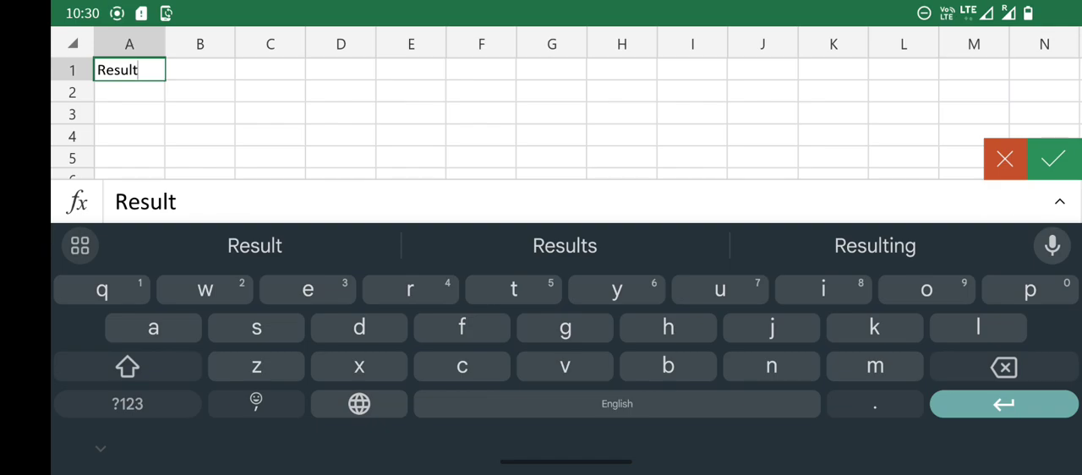
click(128, 113)
click(108, 102)
click(108, 99)
click(108, 93)
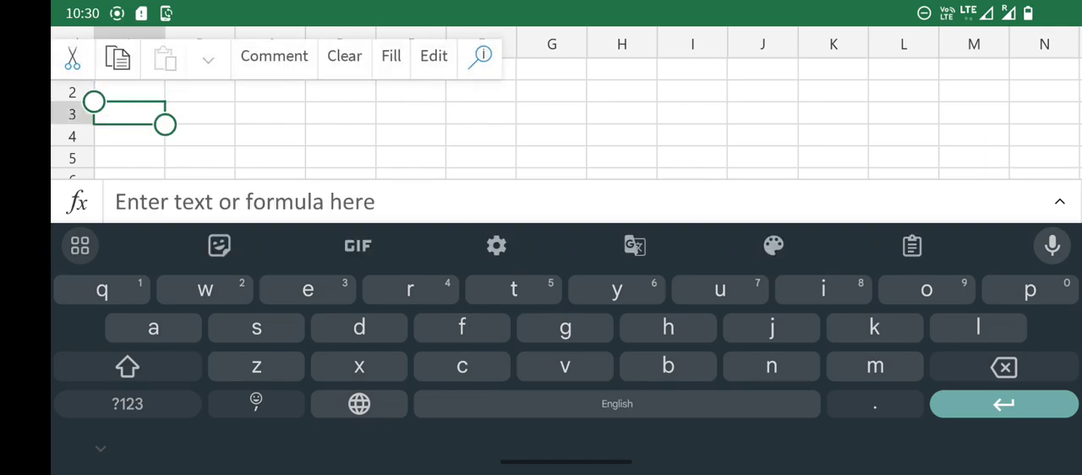
Enter the column headers Name, Age, Maths and English in cells A2 to D2.
click(1016, 130)
click(1017, 130)
click(1006, 139)
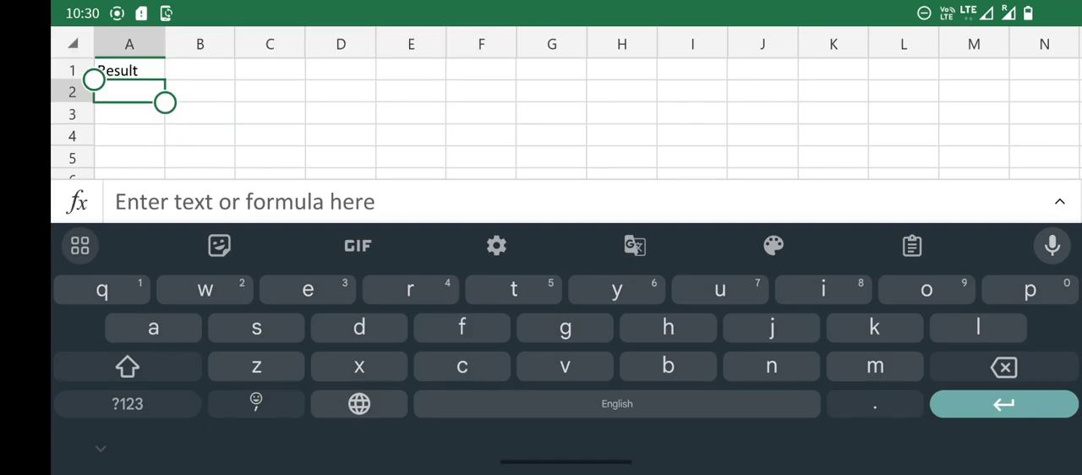
text(Name)
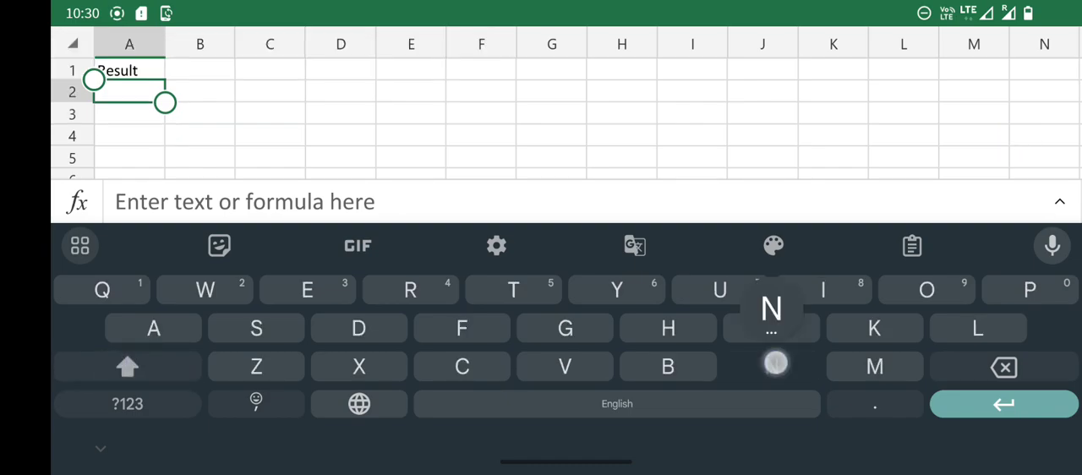
click(190, 91)
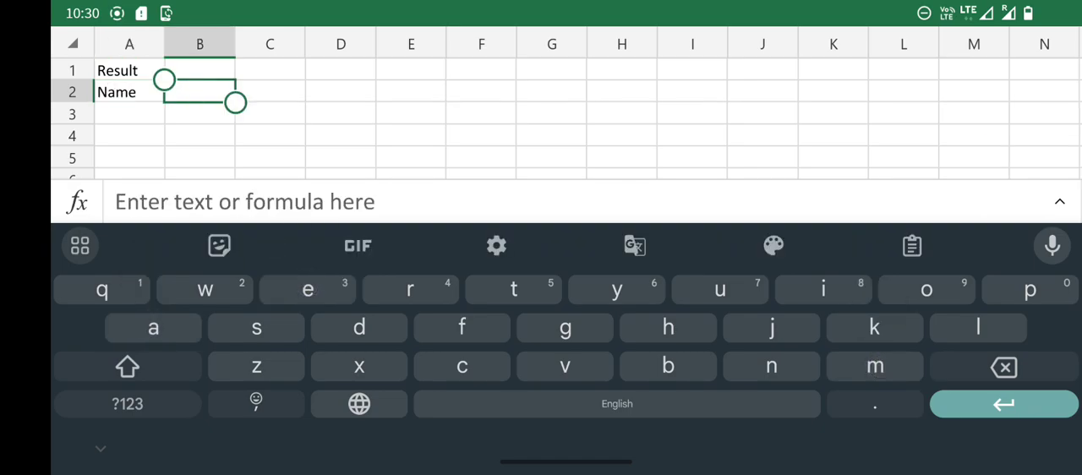
text(Age)
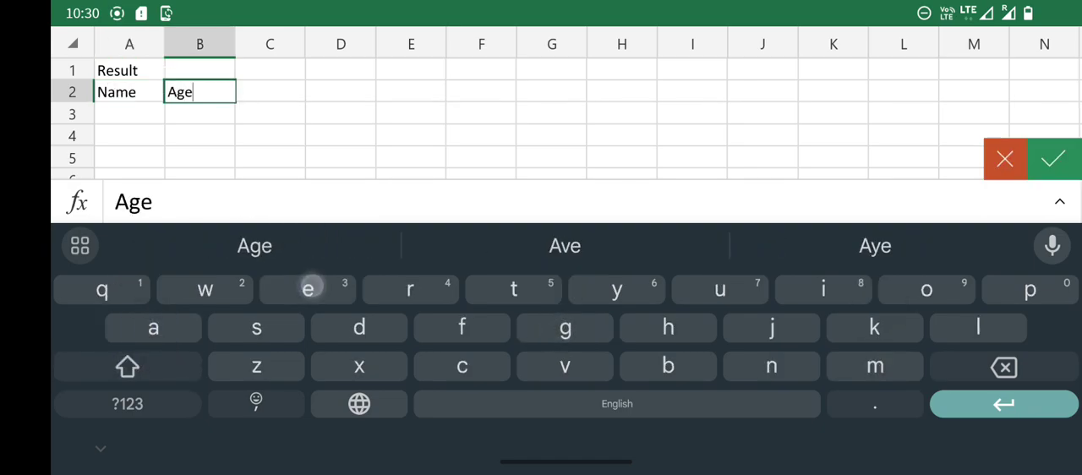
click(266, 95)
text(Maths)
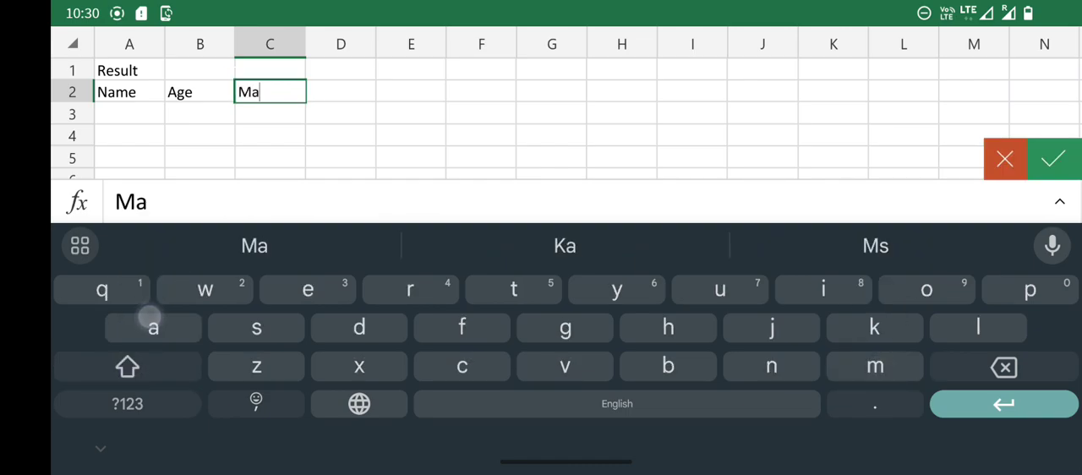
click(341, 91)
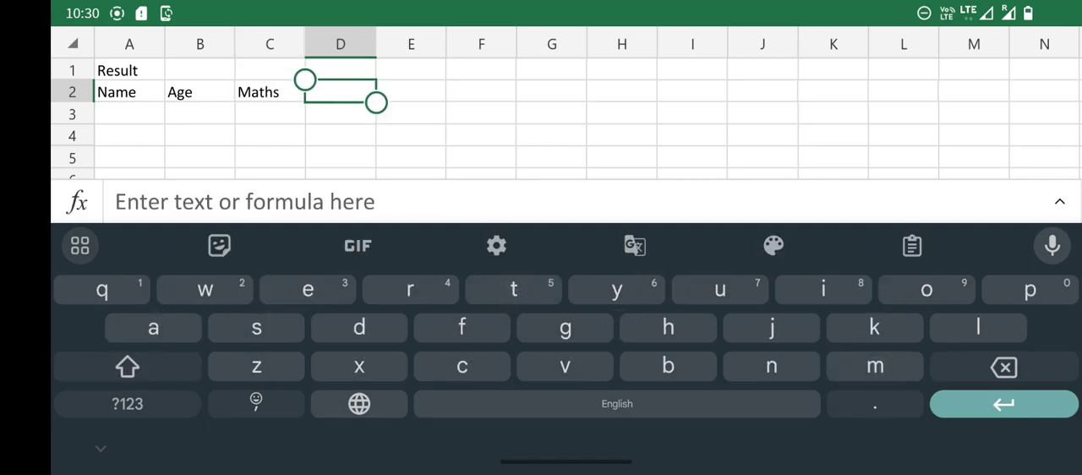
click(127, 366)
text(English)
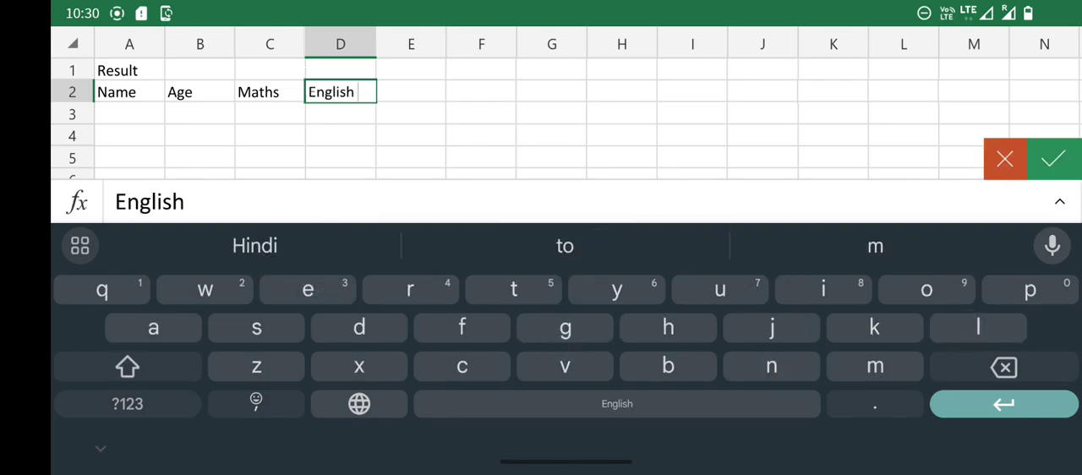
click(127, 367)
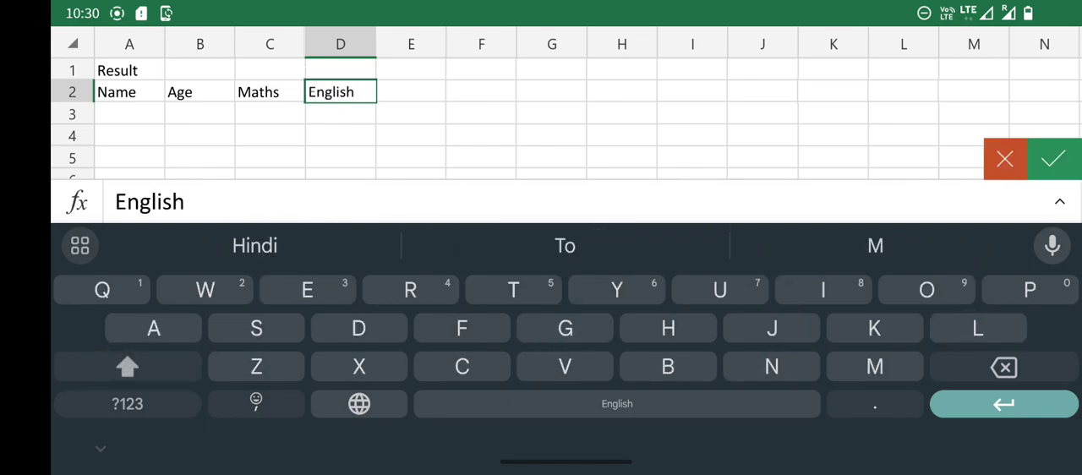
text(Hindi)
key(BackSpace)
key(BackSpace)
key(BackSpace)
key(BackSpace)
key(BackSpace)
key(BackSpace)
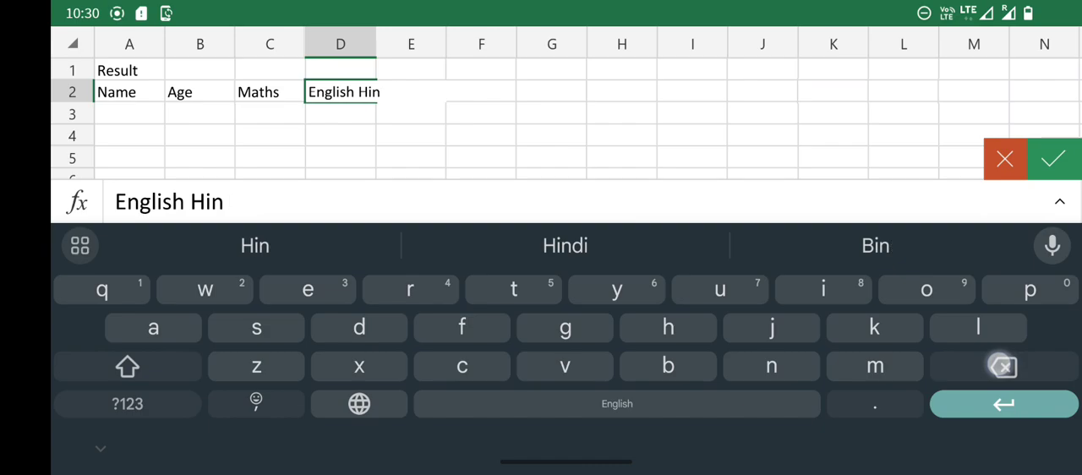
Enter the column header Hindi in cell E2.
click(413, 88)
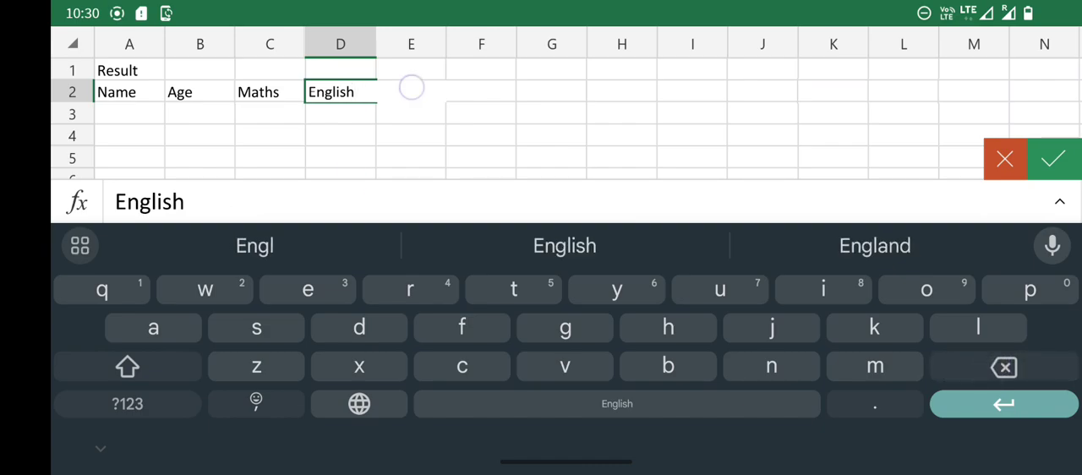
click(340, 132)
click(387, 91)
text(Hindi)
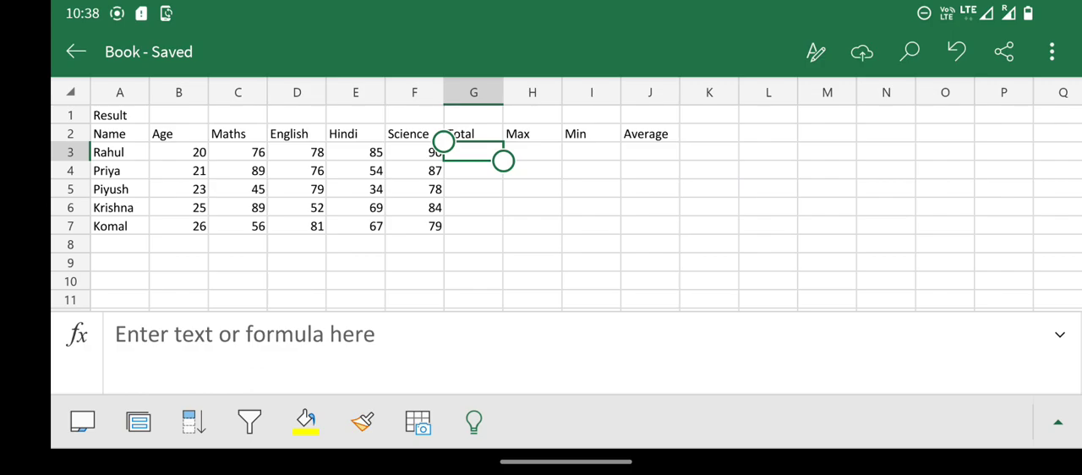
scroll(396, 254, up, 2)
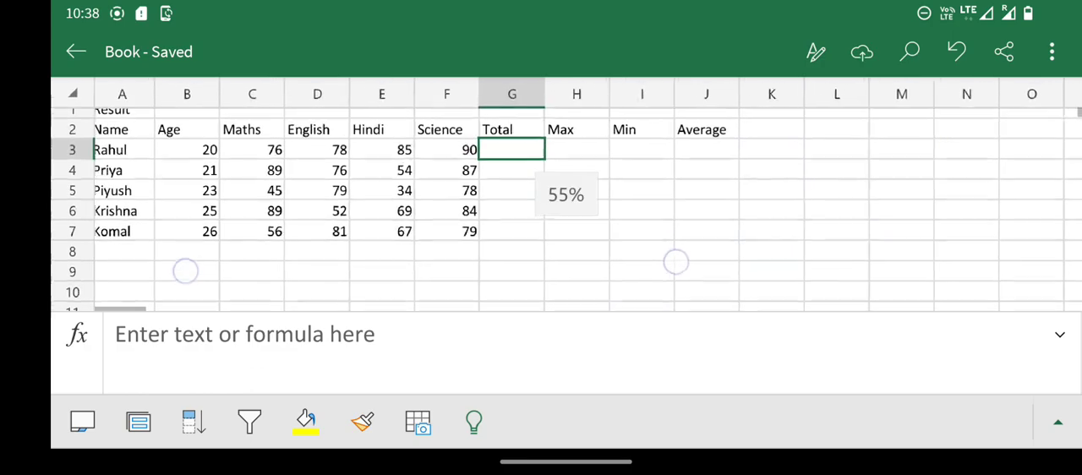
scroll(448, 299, up, 1)
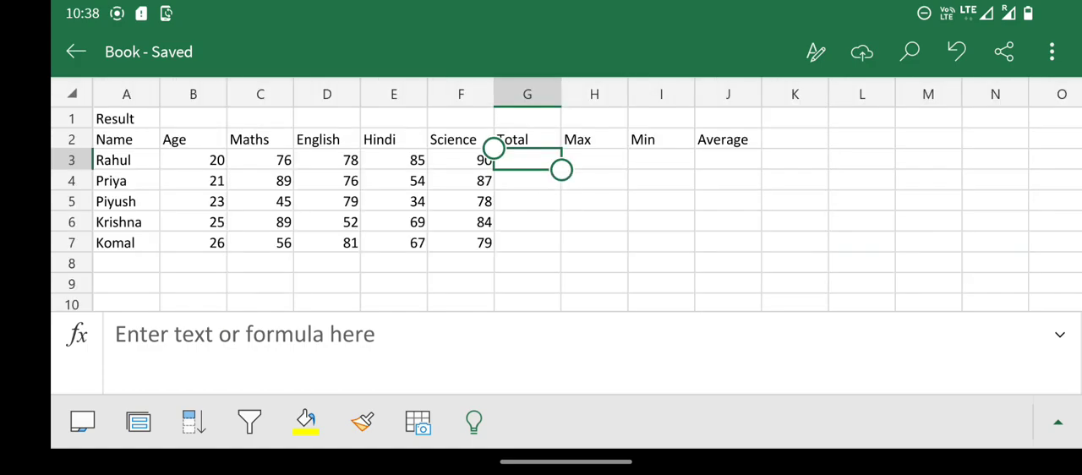
click(1013, 137)
click(123, 119)
drag(160, 126, 762, 127)
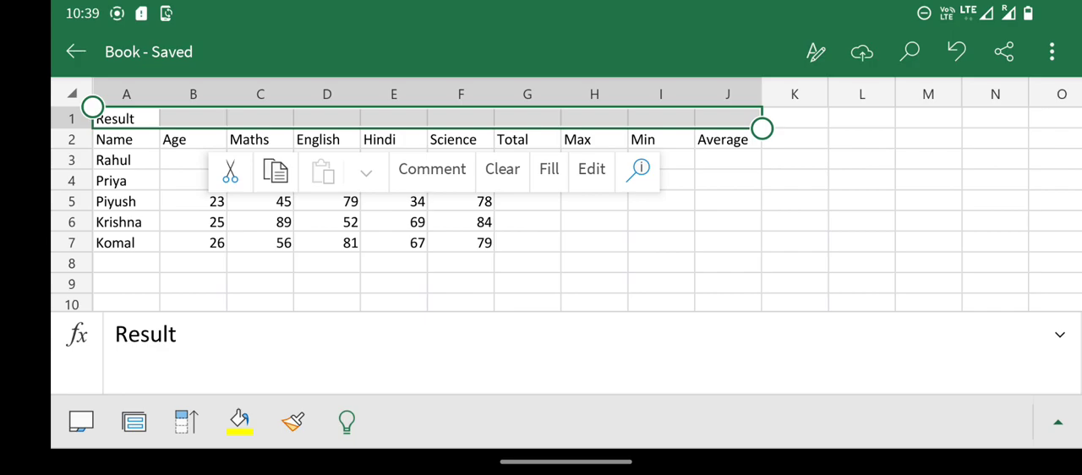
mouse_move(159, 99)
mouse_down()
mouse_move(157, 73)
mouse_move(594, 49)
mouse_move(983, 53)
mouse_move(854, 99)
mouse_up()
mouse_move(706, 95)
mouse_down()
mouse_move(145, 84)
mouse_move(146, 115)
mouse_move(479, 45)
mouse_move(973, 108)
mouse_move(785, 119)
mouse_move(126, 114)
mouse_up()
click(888, 140)
click(1058, 421)
click(359, 245)
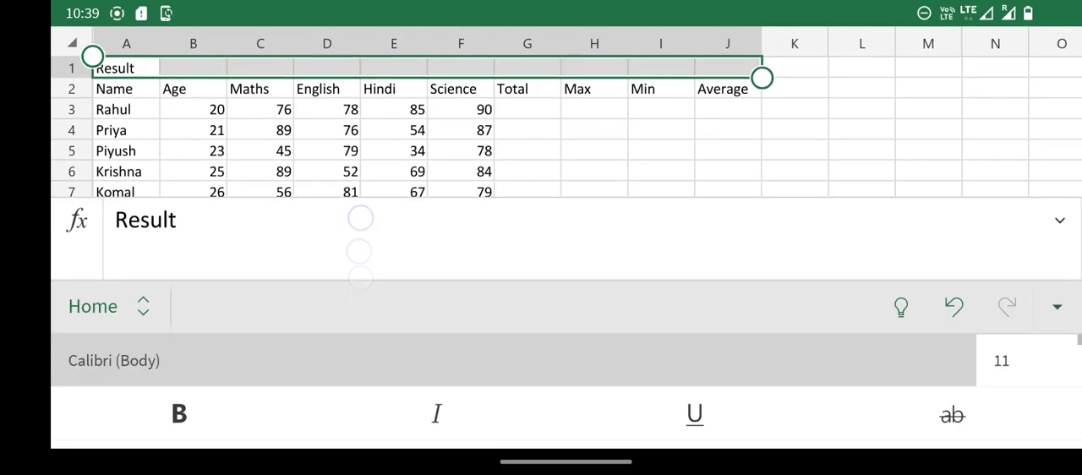
key(BackSpace)
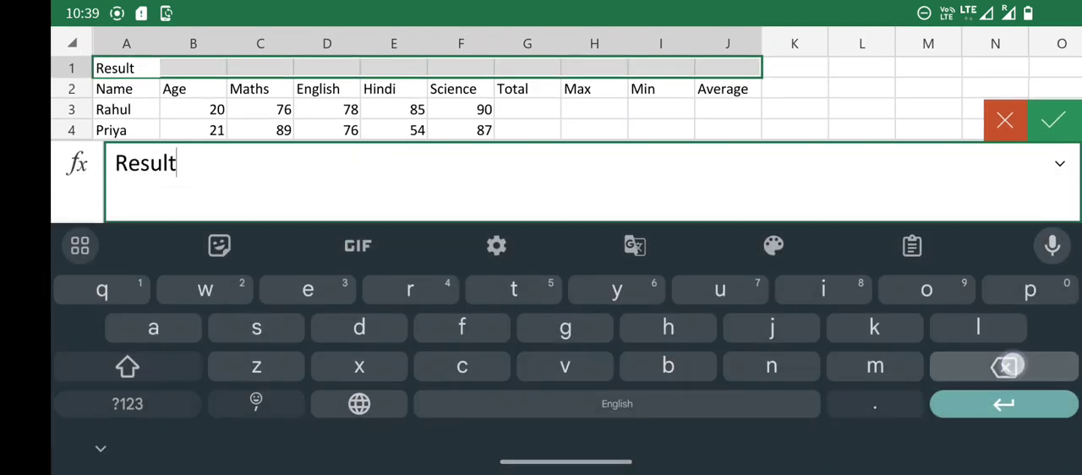
click(861, 88)
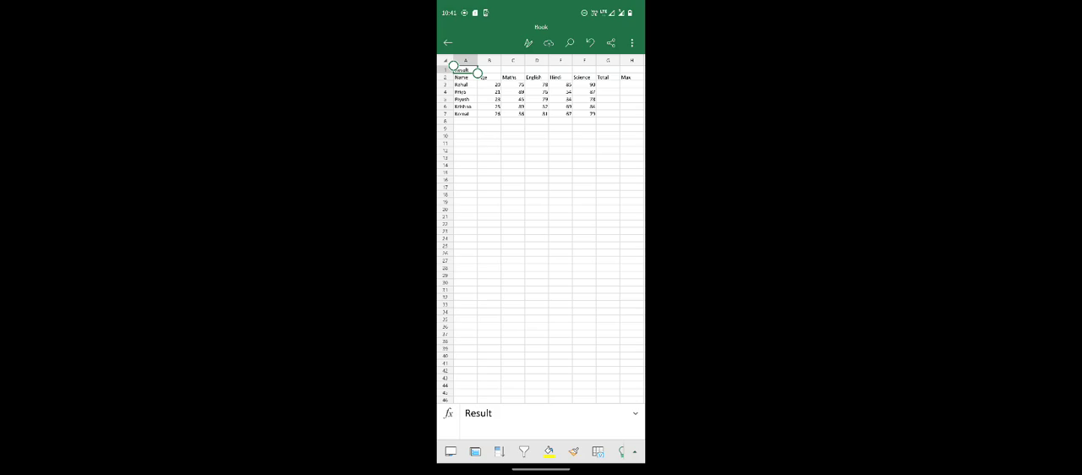
Select the title range A1:J1 above the result table and bring up the Merge & Center option for it.
scroll(541, 228, right, 5)
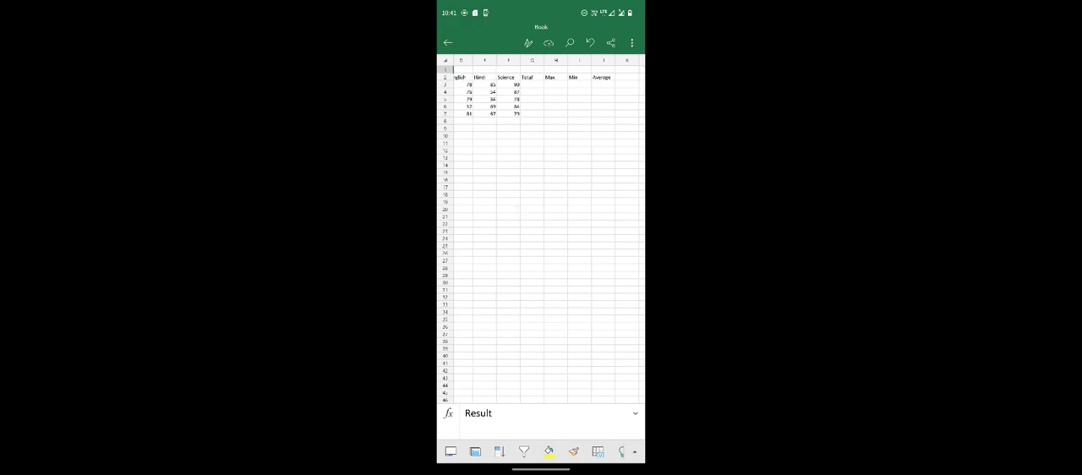
scroll(542, 228, left, 5)
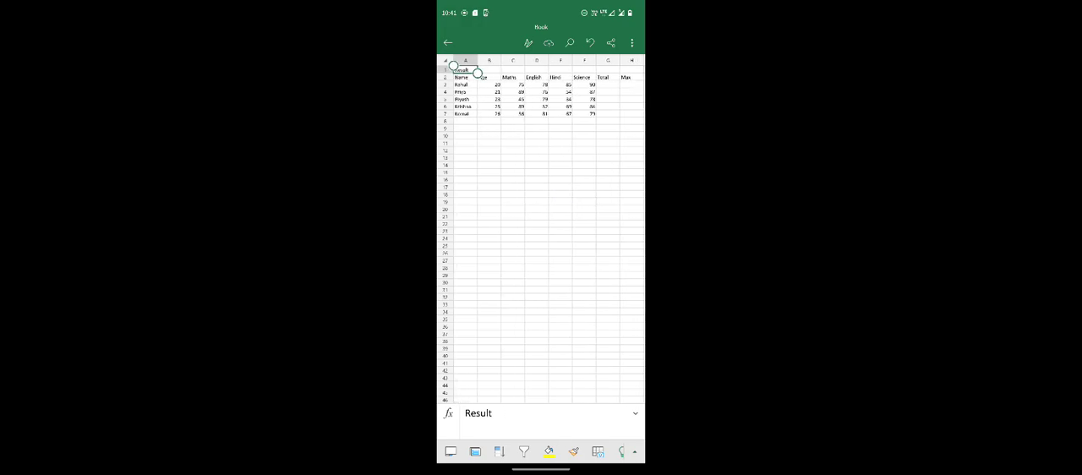
drag(478, 73, 618, 73)
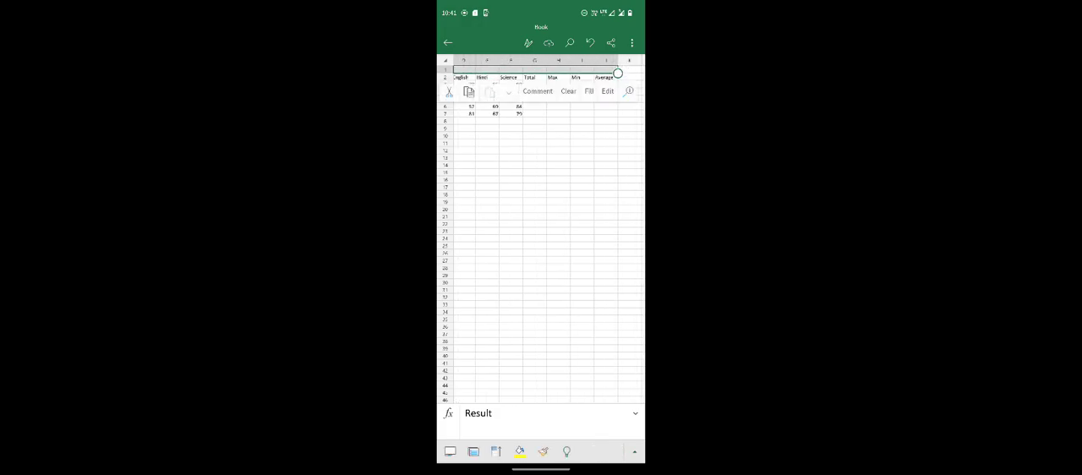
click(635, 451)
scroll(556, 381, up, 3)
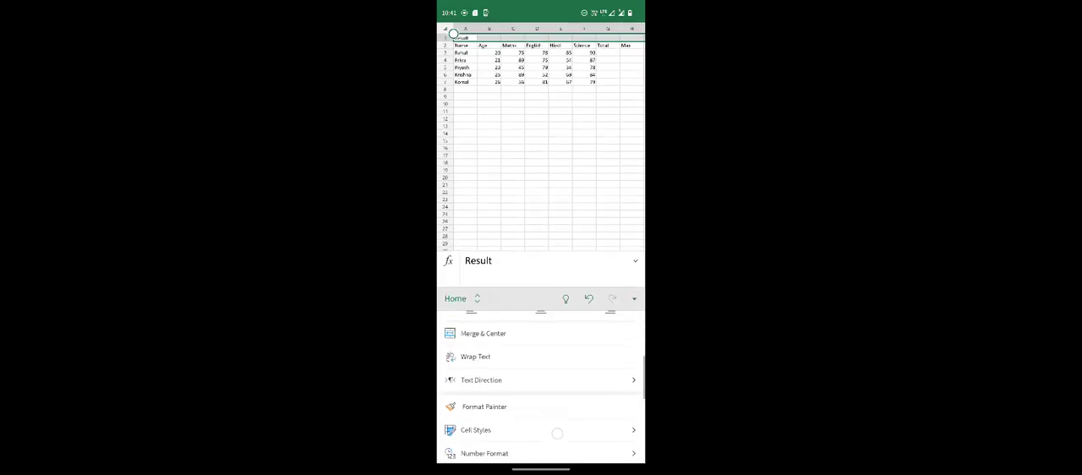